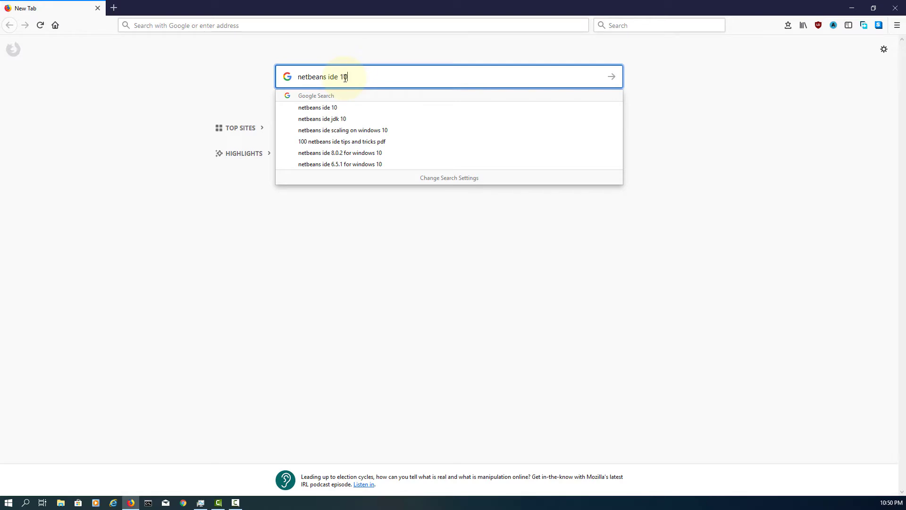
Search the web for "netbeans ide 9" and open the Apache NetBeans IDE 9.0 features page
{"action": "key", "text": "BackSpace"}
{"action": "key", "text": "BackSpace"}
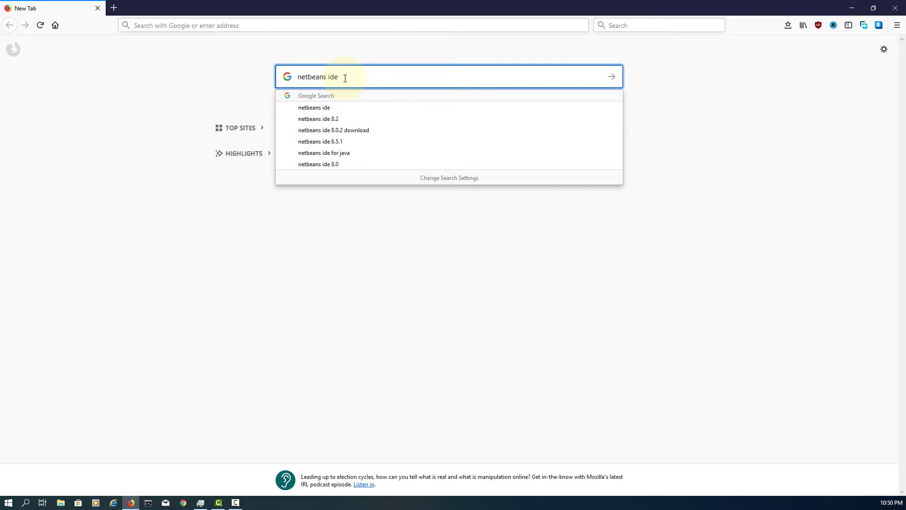
{"action": "type", "text": "9"}
{"action": "key", "text": "Return"}
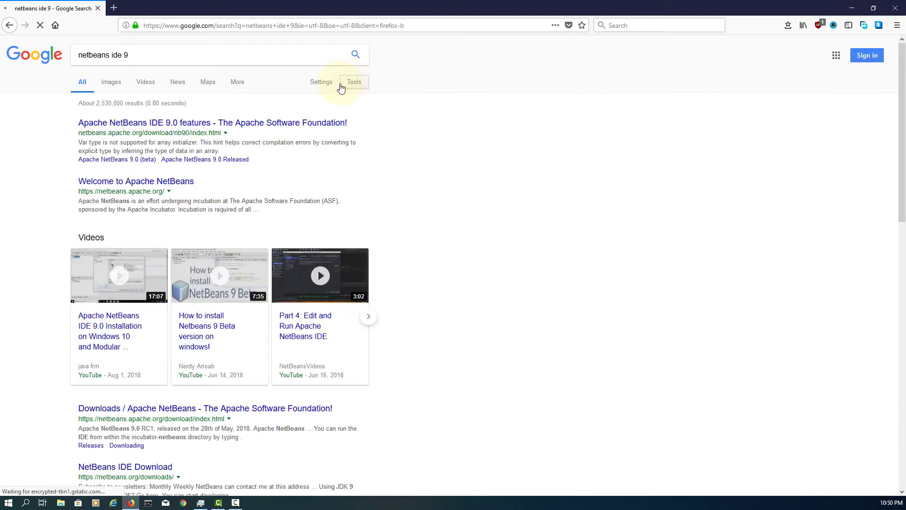
{"action": "left_click", "coordinate": [330, 123]}
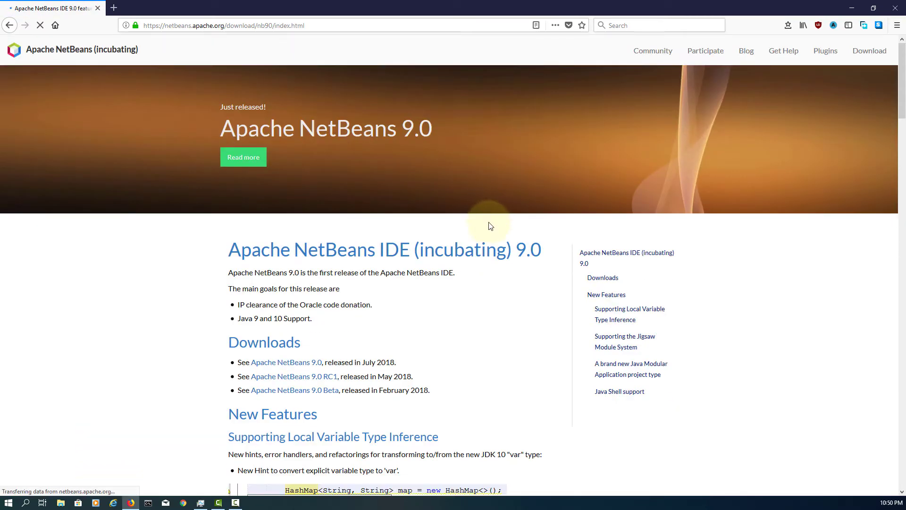
From the Apache NetBeans 9.0 release page, download incubating-netbeans-java-9.0-bin.zip using the www-us.apache.org HTTP mirror
{"action": "scroll", "coordinate": [491, 226], "scroll_direction": "down", "scroll_amount": 1}
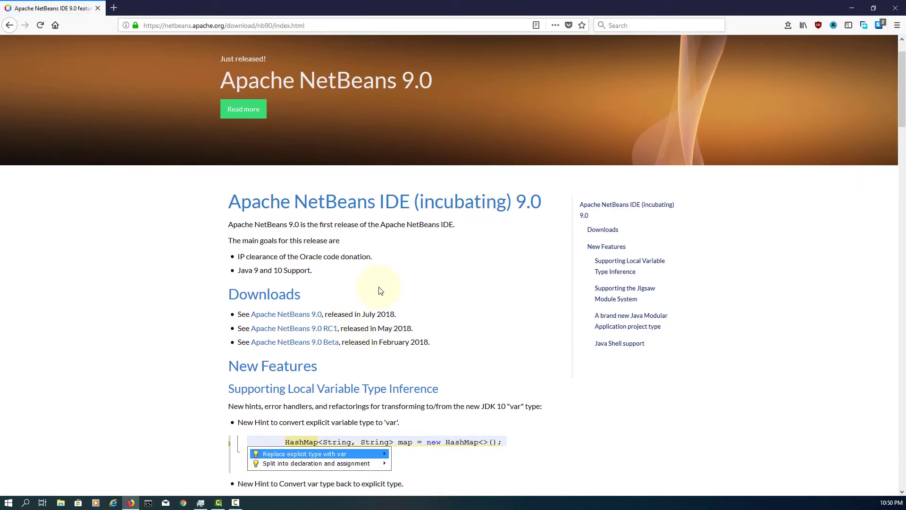
{"action": "scroll", "coordinate": [381, 290], "scroll_direction": "down", "scroll_amount": 1}
{"action": "left_click", "coordinate": [316, 267]}
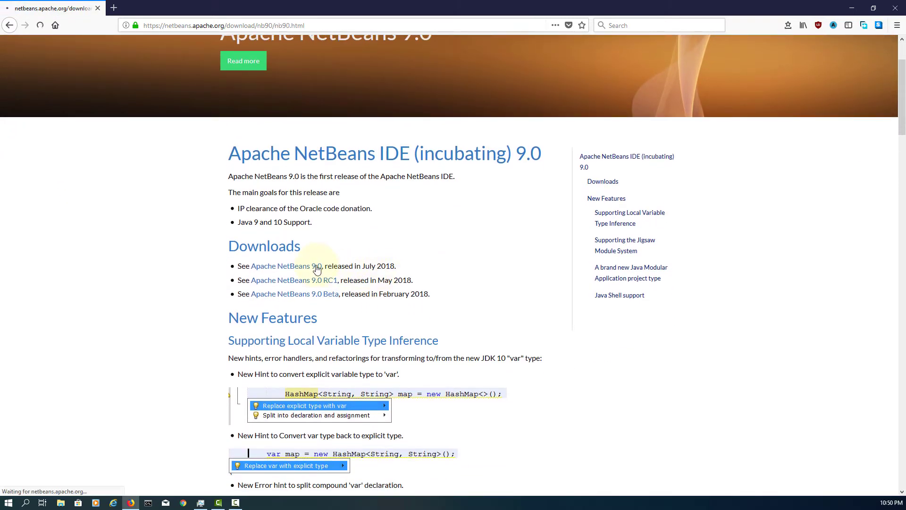
{"action": "scroll", "coordinate": [476, 274], "scroll_direction": "down", "scroll_amount": 2}
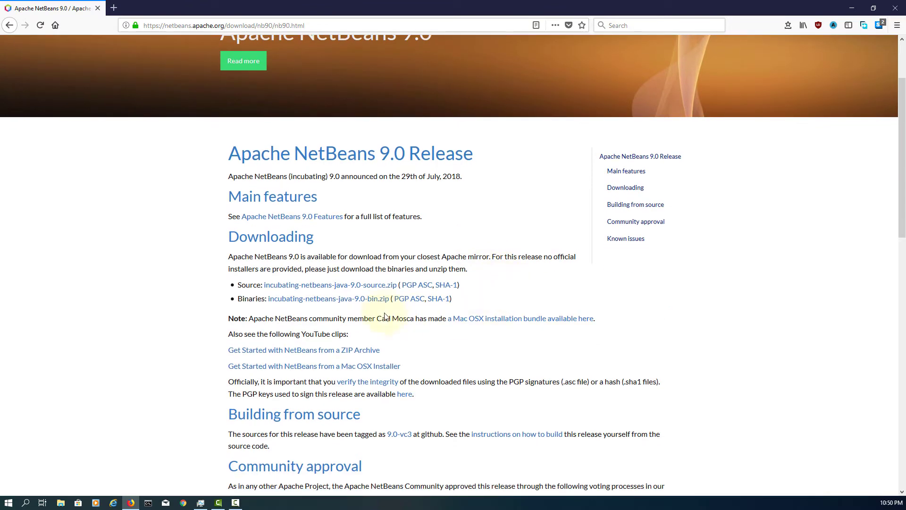
{"action": "left_click", "coordinate": [383, 298]}
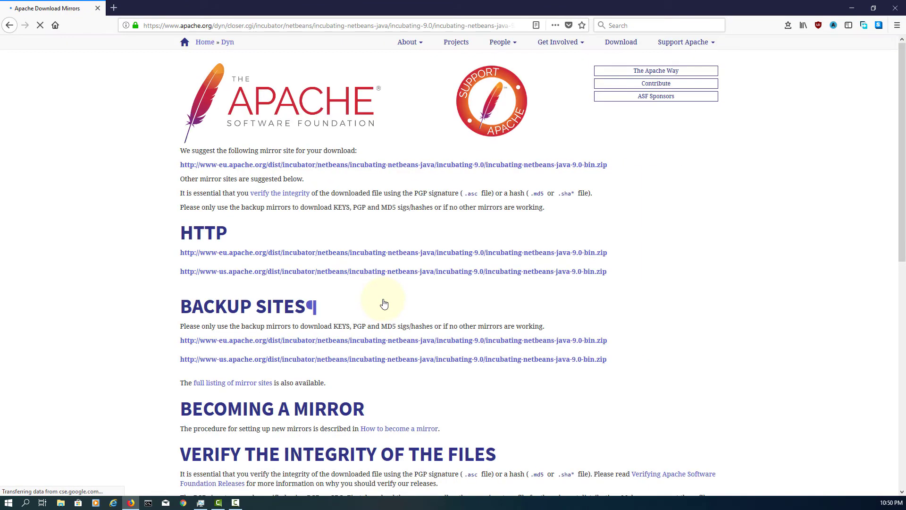
{"action": "left_click", "coordinate": [389, 273]}
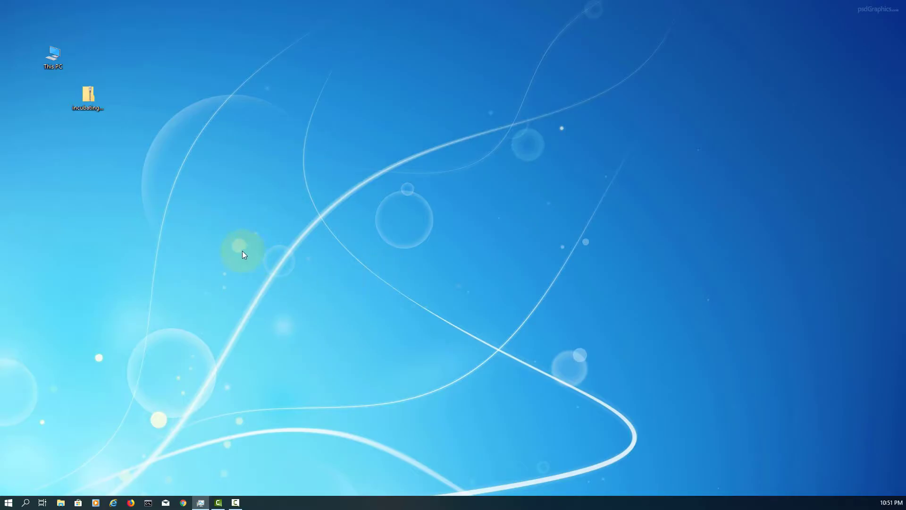
Copy the netbeans folder from the downloaded zip on the desktop into C:\Program Files with administrator permission, and close the archive
{"action": "left_click", "coordinate": [92, 101]}
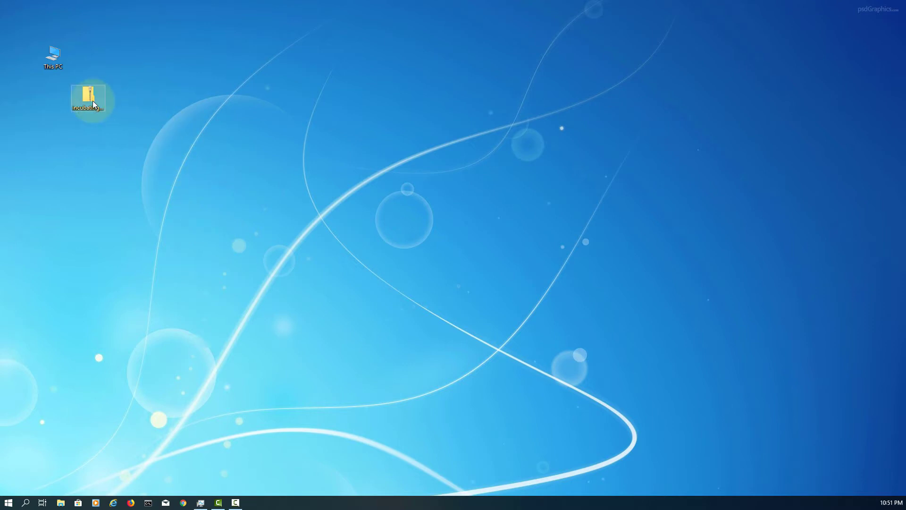
{"action": "double_click", "coordinate": [92, 100]}
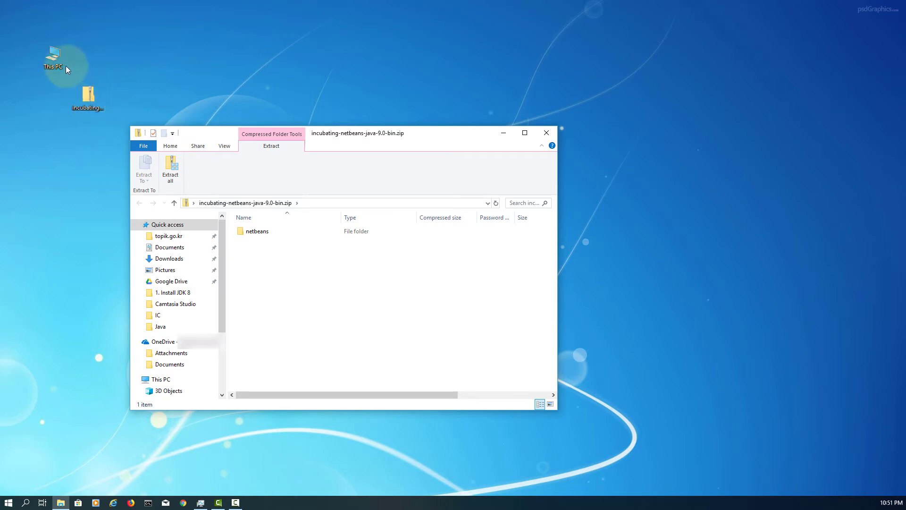
{"action": "double_click", "coordinate": [60, 59]}
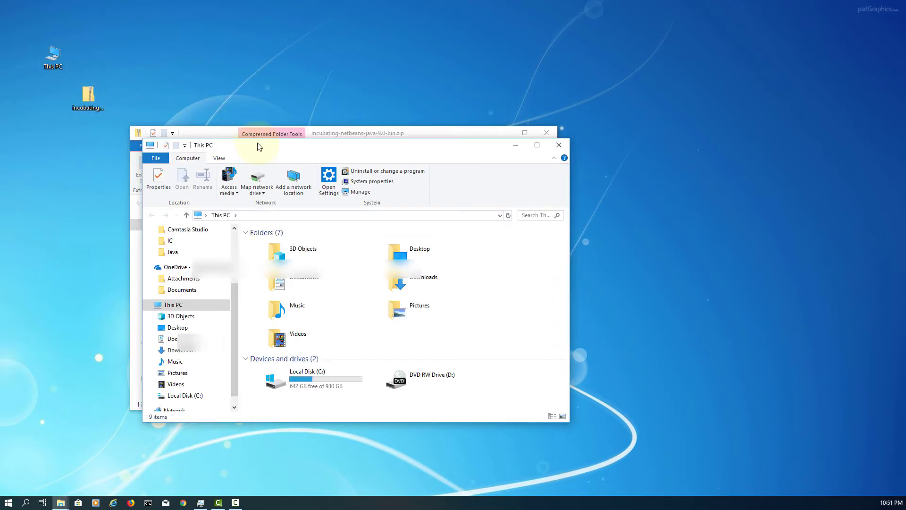
{"action": "left_click_drag", "start_coordinate": [259, 146], "coordinate": [437, 149]}
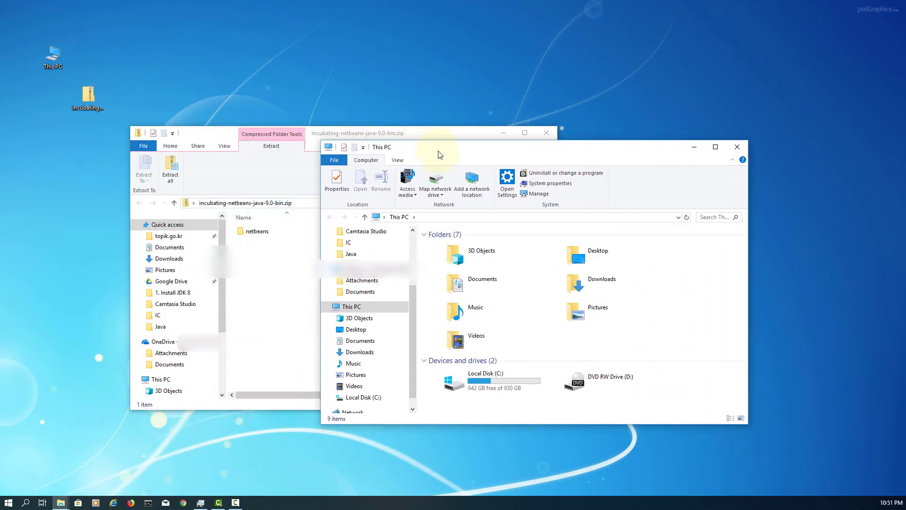
{"action": "double_click", "coordinate": [497, 389]}
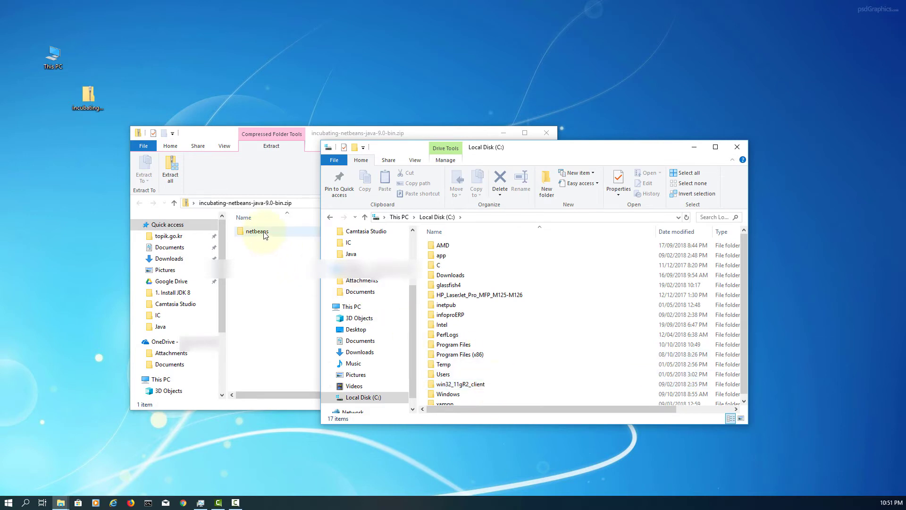
{"action": "left_click_drag", "start_coordinate": [265, 234], "coordinate": [463, 348]}
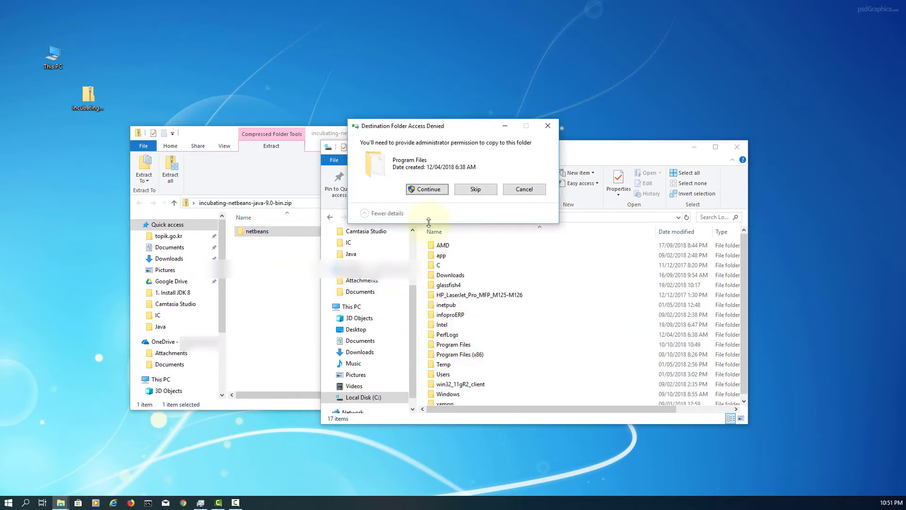
{"action": "left_click", "coordinate": [432, 190]}
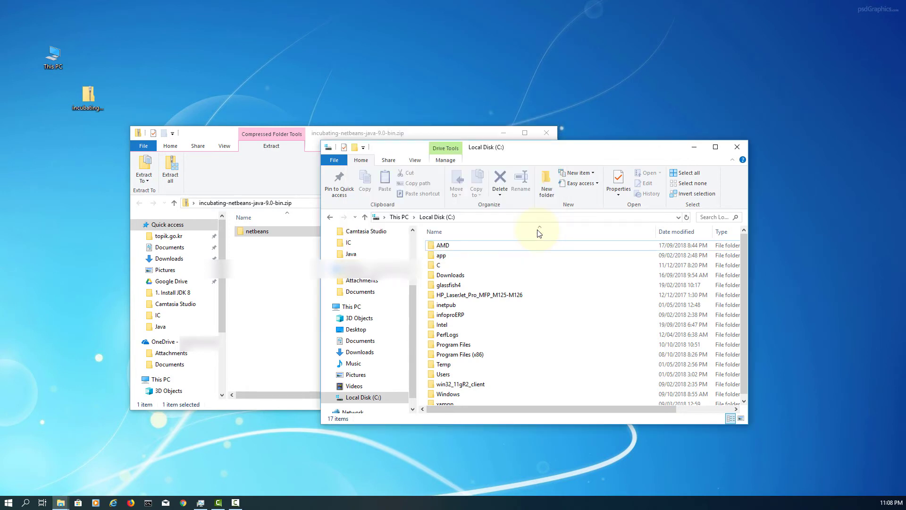
{"action": "left_click", "coordinate": [546, 132]}
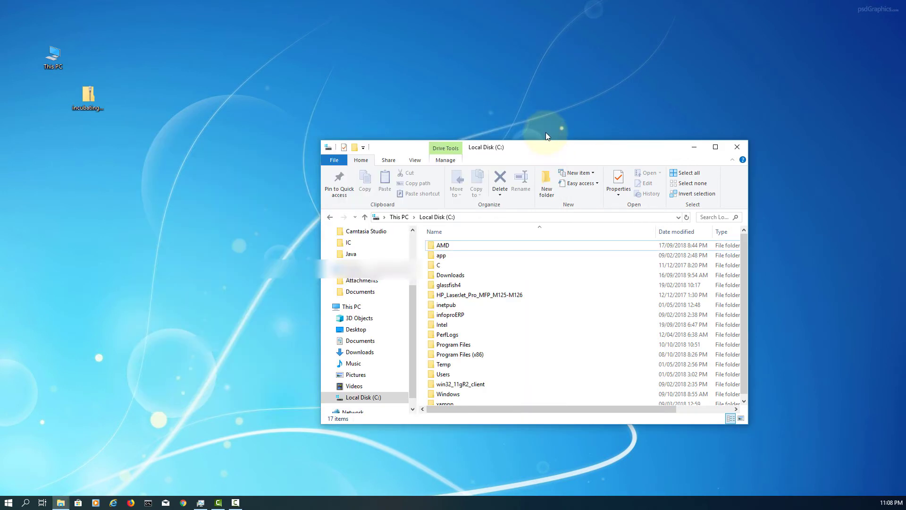
Create a desktop shortcut for netbeans64.exe located in C:\Program Files\netbeans\bin
{"action": "double_click", "coordinate": [471, 346]}
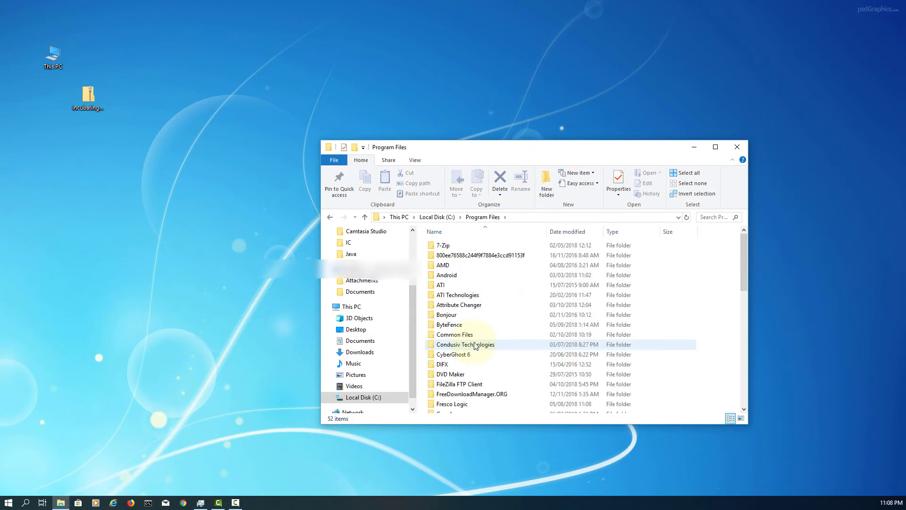
{"action": "left_click_drag", "start_coordinate": [743, 266], "coordinate": [746, 310]}
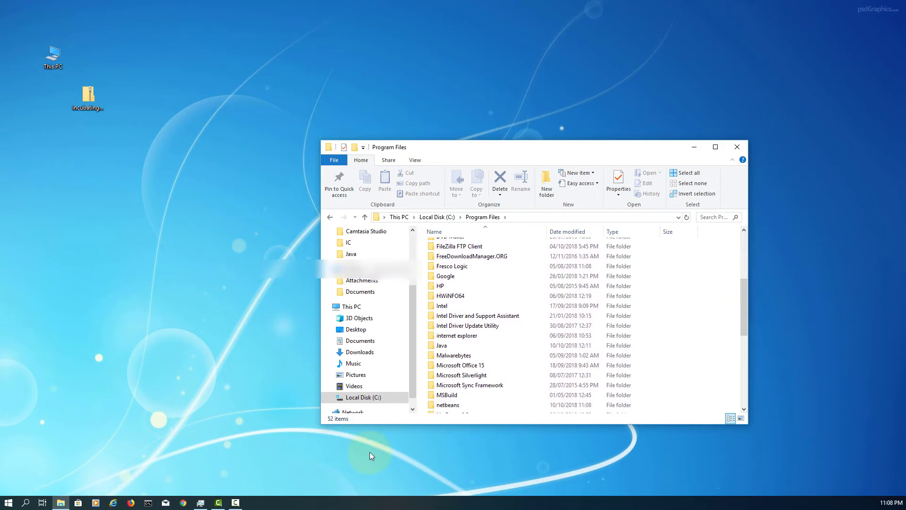
{"action": "double_click", "coordinate": [456, 408]}
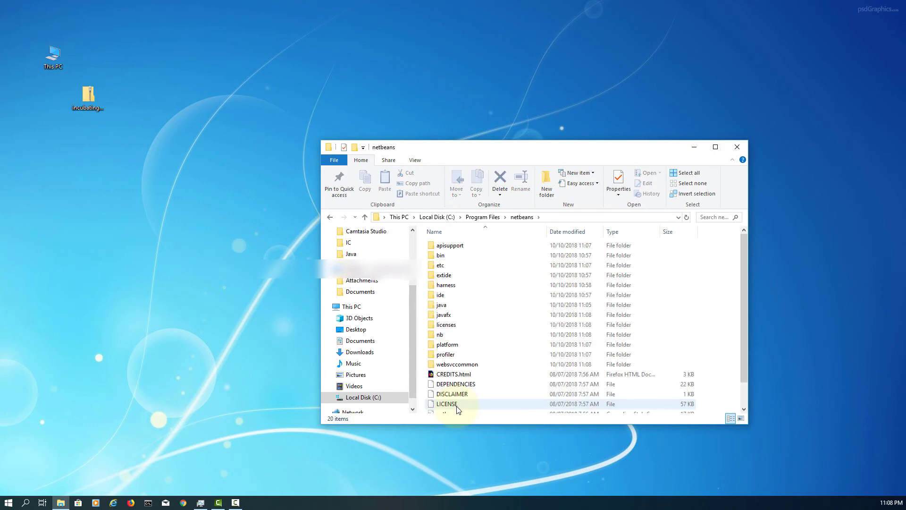
{"action": "double_click", "coordinate": [441, 255]}
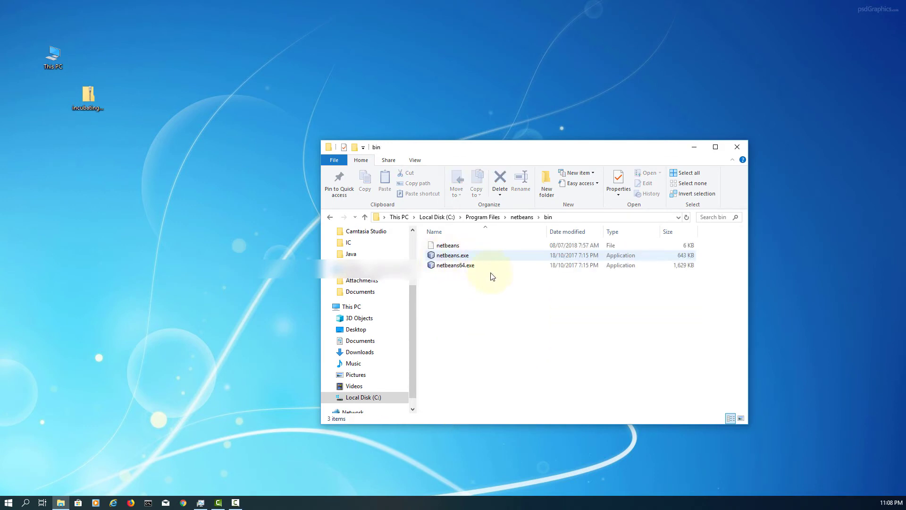
{"action": "left_click", "coordinate": [476, 267]}
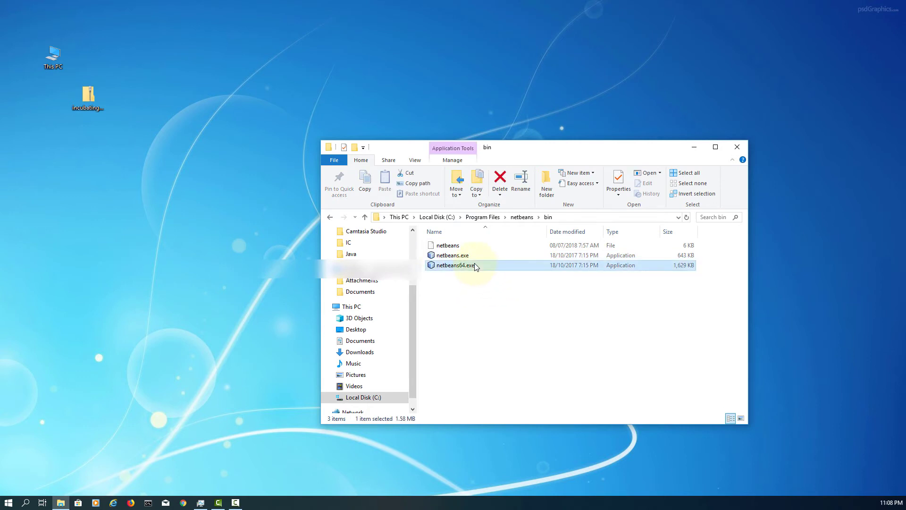
{"action": "right_click", "coordinate": [475, 264]}
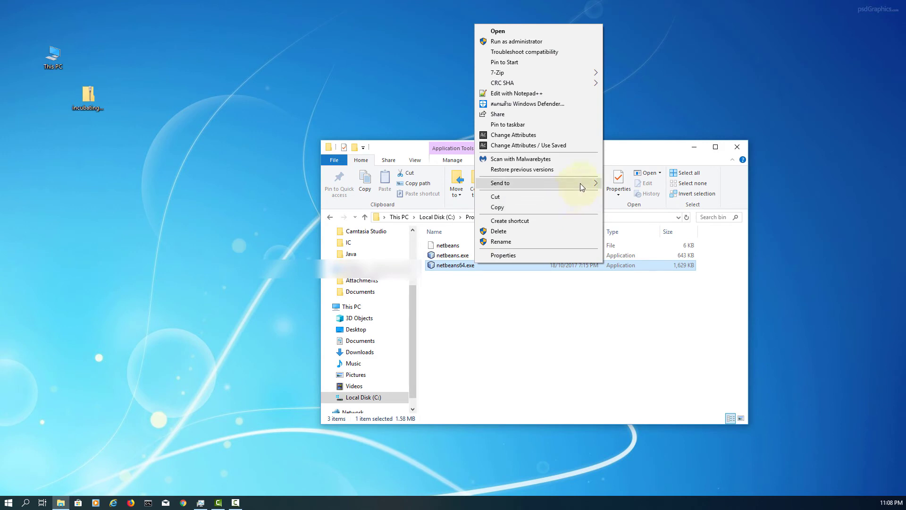
{"action": "mouse_move", "coordinate": [582, 183]}
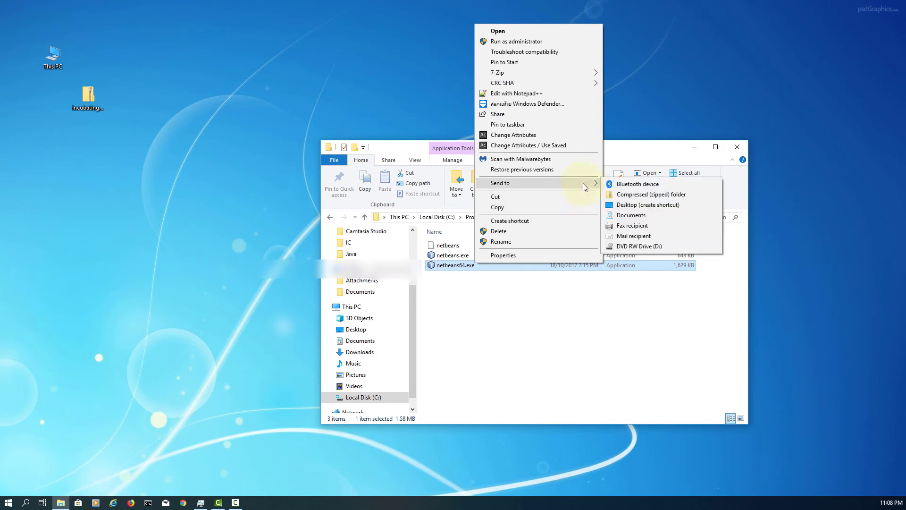
{"action": "left_click", "coordinate": [667, 205]}
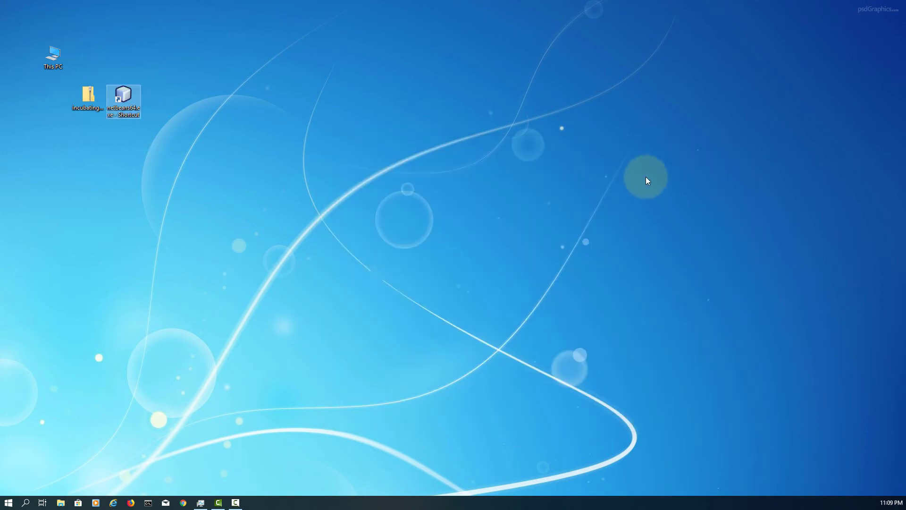
Rename the netbeans64.exe desktop shortcut as "NetBeans IDE 9.0"
{"action": "left_click", "coordinate": [126, 115]}
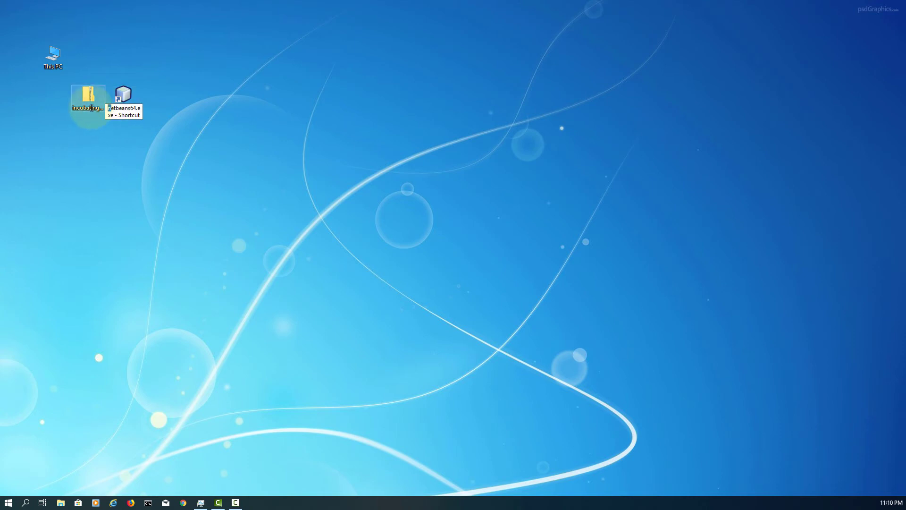
{"action": "type", "text": "N"}
{"action": "key", "text": "Right"}
{"action": "key", "text": "Right"}
{"action": "key", "text": "shift+Right"}
{"action": "type", "text": "B"}
{"action": "key", "text": "Right"}
{"action": "key", "text": "Right"}
{"action": "key", "text": "Right"}
{"action": "key", "text": "Right"}
{"action": "key", "text": "shift+Right"}
{"action": "key", "text": "shift+Right"}
{"action": "key", "text": "Delete"}
{"action": "type", "text": "IDE"}
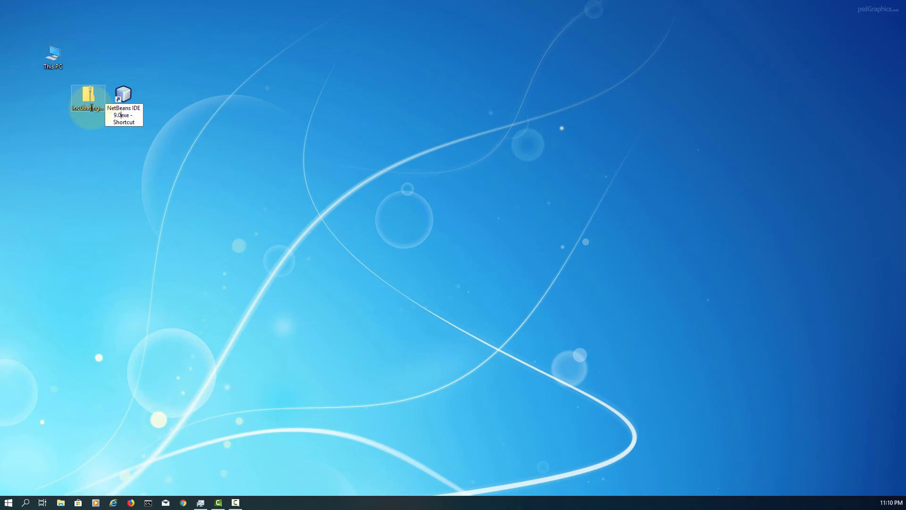
{"action": "type", "text": " 9.0"}
{"action": "key", "text": "Delete"}
{"action": "key", "text": "Delete"}
{"action": "key", "text": "Delete"}
{"action": "key", "text": "Delete"}
{"action": "key", "text": "Delete"}
{"action": "key", "text": "Delete"}
{"action": "key", "text": "Delete"}
{"action": "key", "text": "Delete"}
{"action": "key", "text": "Delete"}
{"action": "key", "text": "Delete"}
{"action": "key", "text": "Delete"}
{"action": "key", "text": "Delete"}
{"action": "key", "text": "Delete"}
{"action": "key", "text": "Return"}
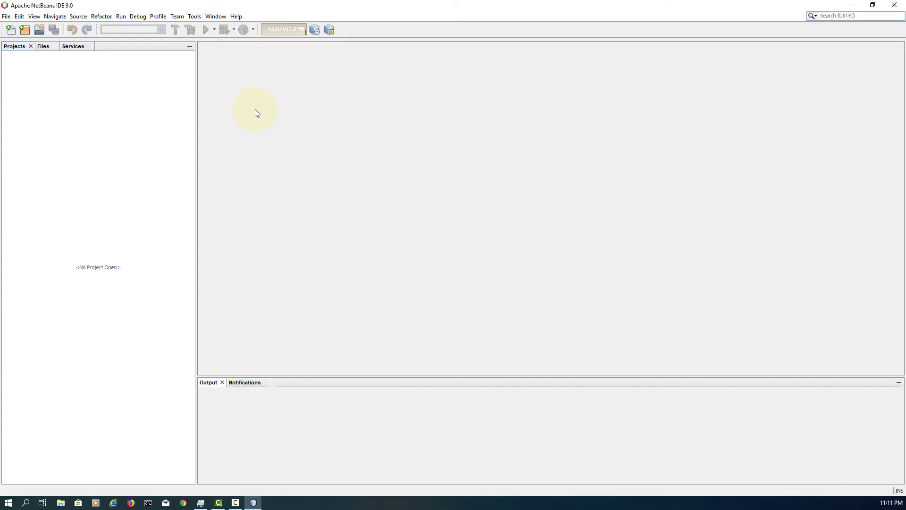
Check the product version and Java runtime details in the NetBeans About information, and close it
{"action": "left_click", "coordinate": [236, 17]}
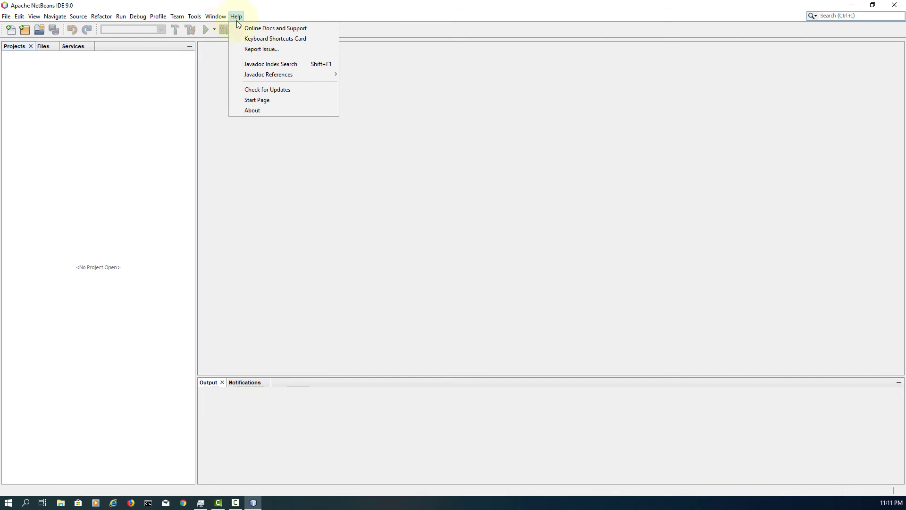
{"action": "left_click", "coordinate": [280, 111]}
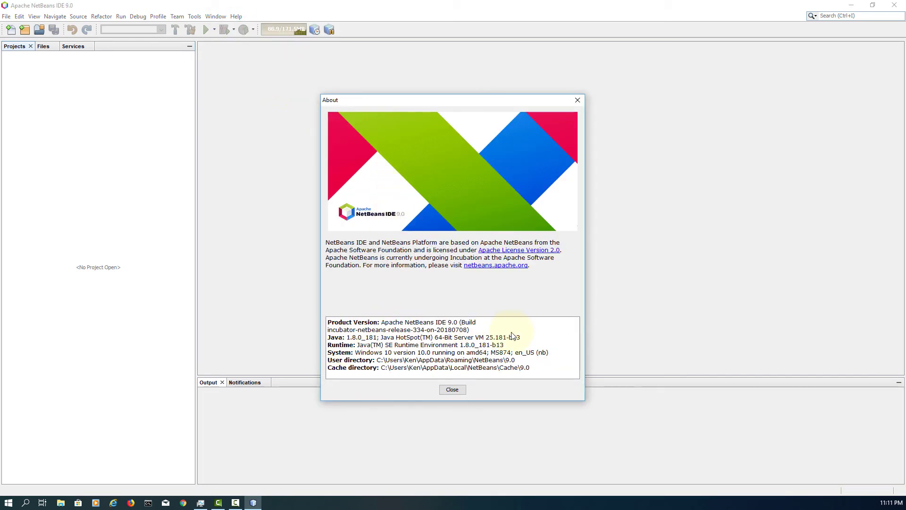
{"action": "left_click_drag", "start_coordinate": [520, 337], "coordinate": [329, 346]}
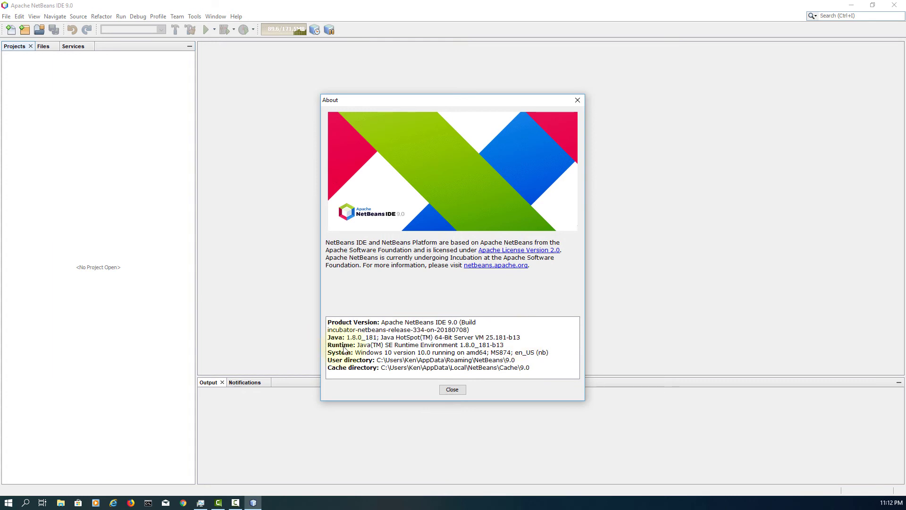
{"action": "left_click", "coordinate": [452, 390]}
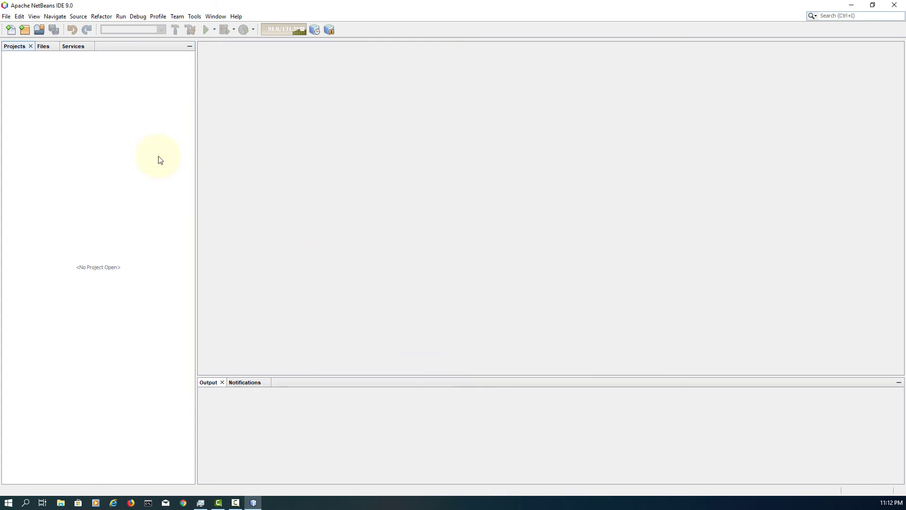
Create a new project of type Java Application from the Java category, keeping the default name and settings
{"action": "left_click", "coordinate": [7, 16]}
{"action": "left_click", "coordinate": [24, 28]}
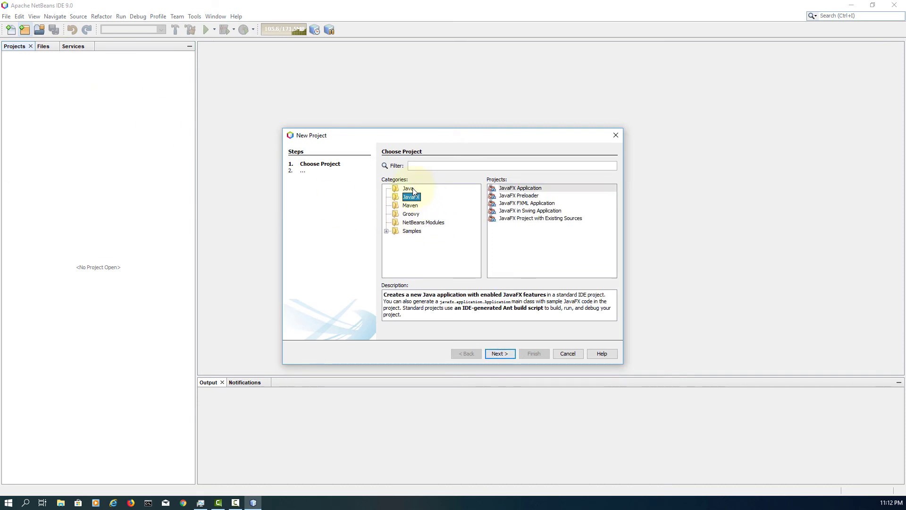
{"action": "left_click", "coordinate": [409, 189]}
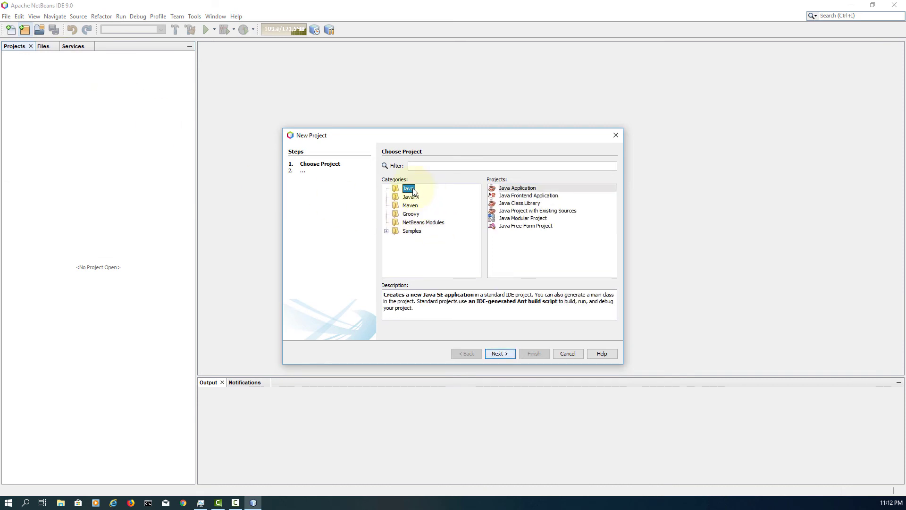
{"action": "left_click", "coordinate": [514, 189]}
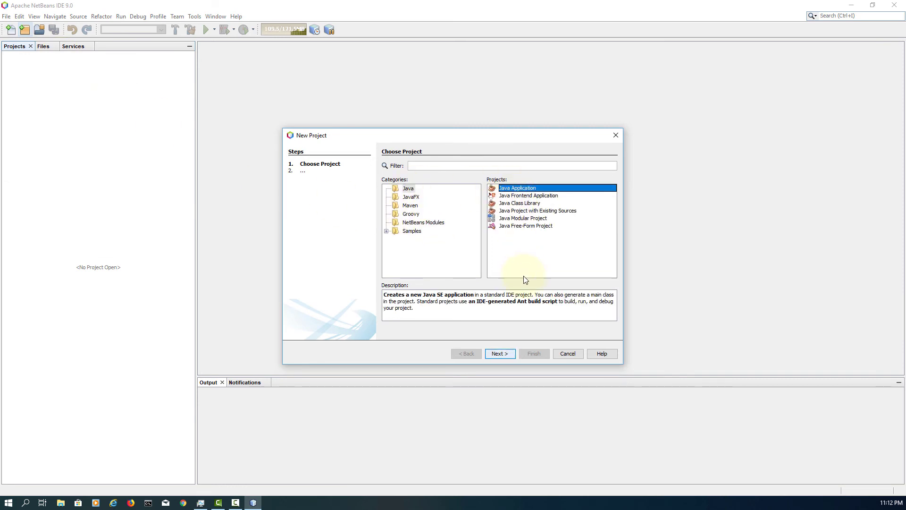
{"action": "left_click", "coordinate": [511, 353]}
{"action": "left_click", "coordinate": [534, 354]}
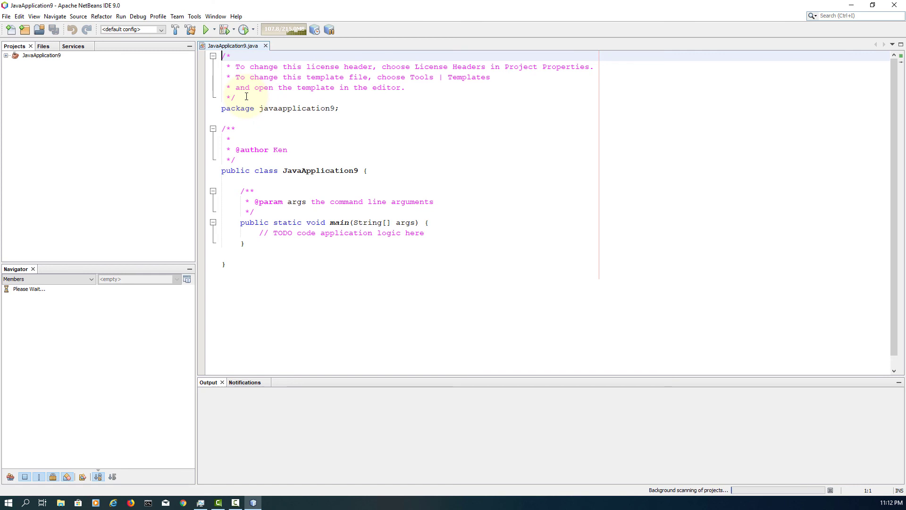
Collapse the license header comment and the author comment above the JavaApplication9 class
{"action": "left_click_drag", "start_coordinate": [253, 97], "coordinate": [201, 66]}
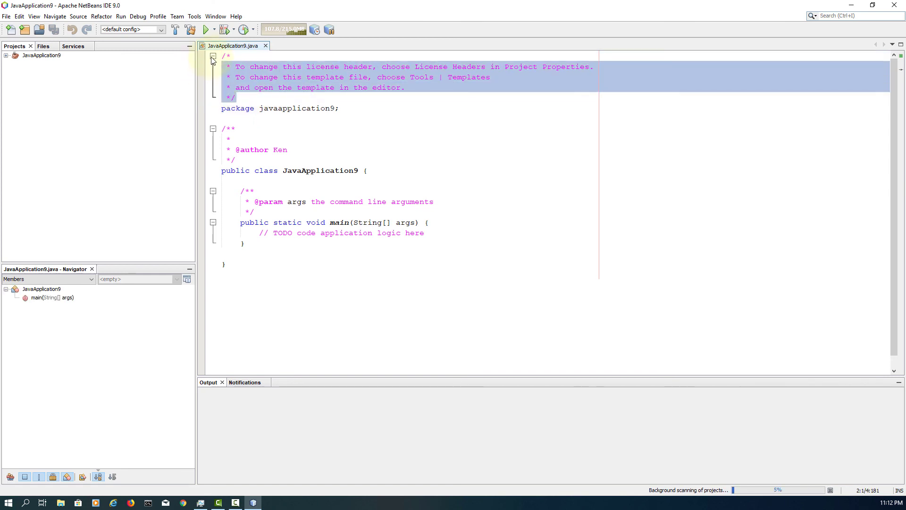
{"action": "left_click", "coordinate": [213, 56]}
{"action": "left_click", "coordinate": [212, 88]}
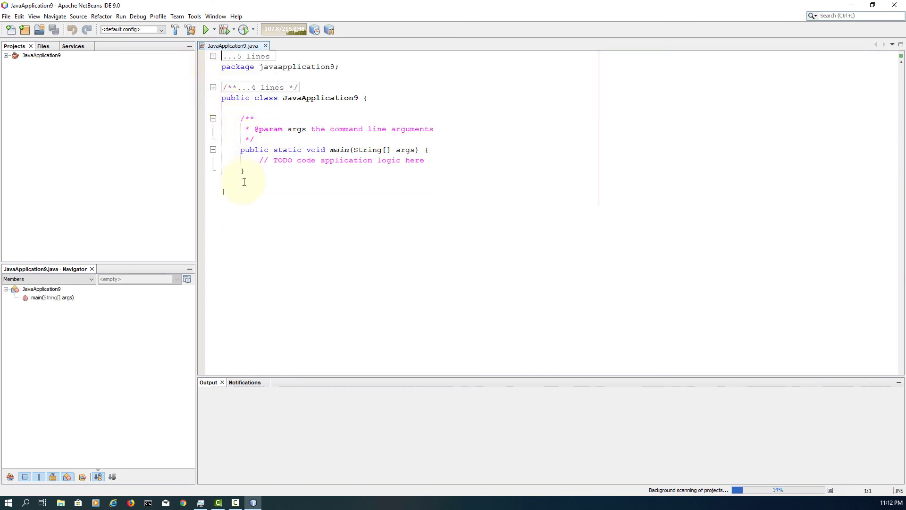
Add the statement System.out.println("Hello World"); below the TODO comment in the main method
{"action": "left_click", "coordinate": [428, 161]}
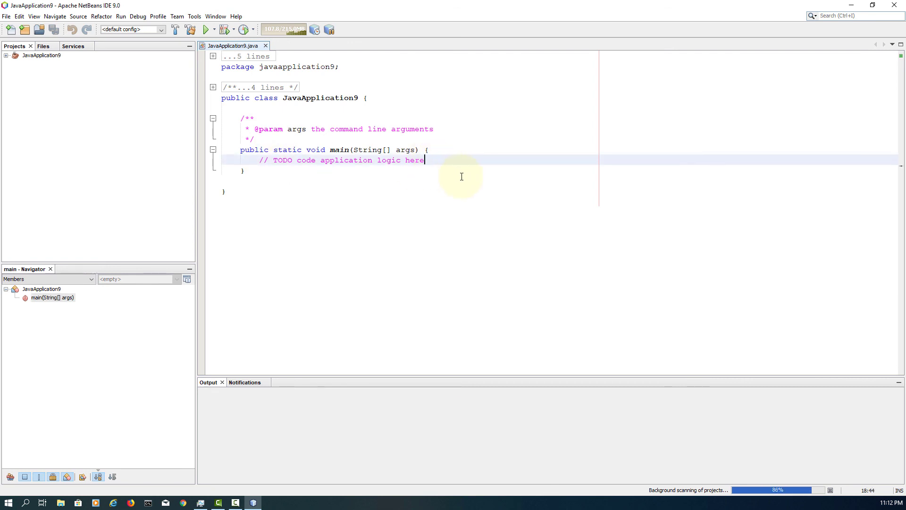
{"action": "key", "text": "Return"}
{"action": "type", "text": "stem."}
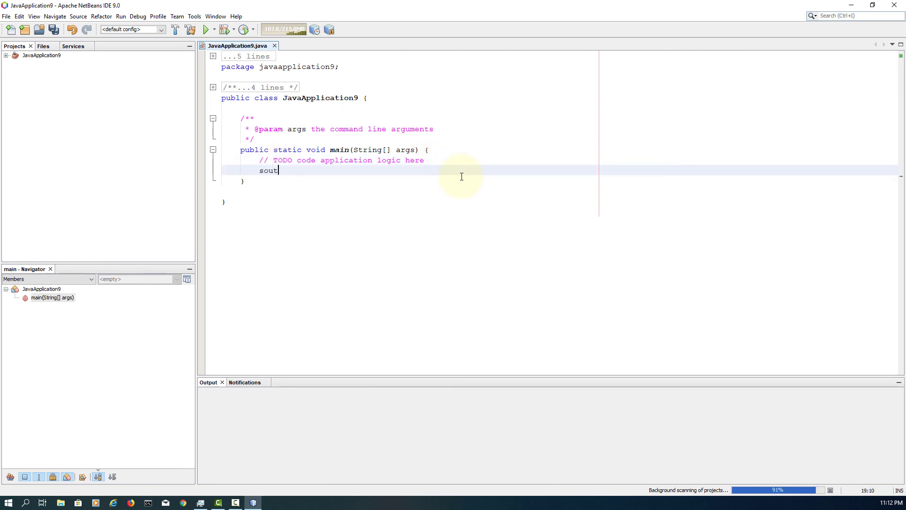
{"action": "type", "text": "out"}
{"action": "key", "text": "Tab"}
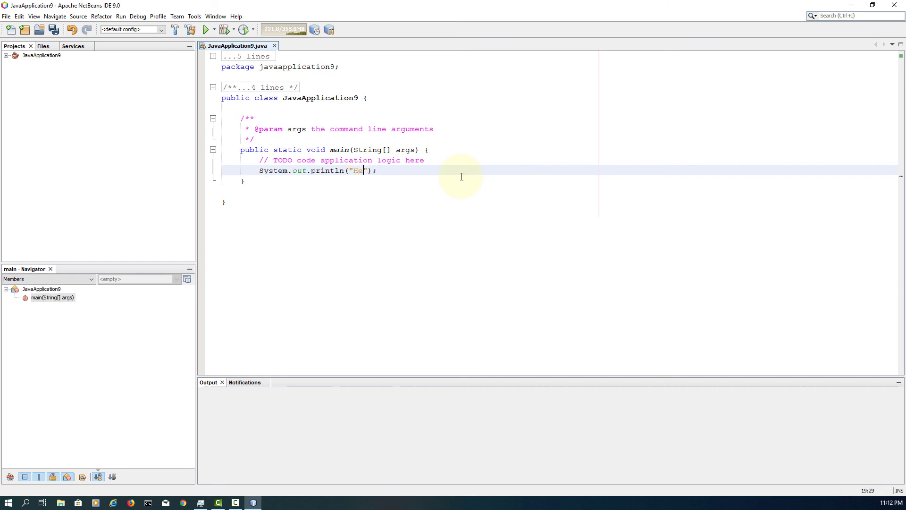
{"action": "type", "text": "Hello World"}
Run the JavaApplication9.java file and highlight the printed line in its output
{"action": "right_click", "coordinate": [461, 177]}
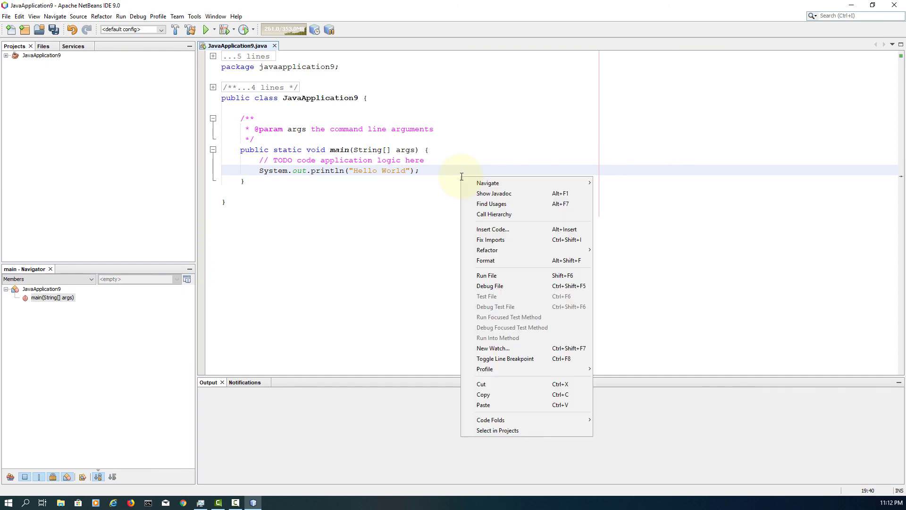
{"action": "left_click", "coordinate": [483, 278]}
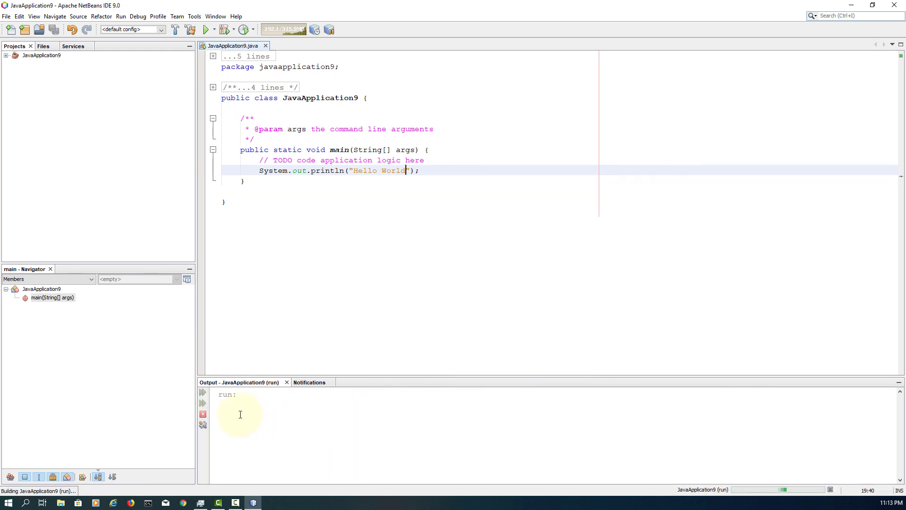
{"action": "left_click_drag", "start_coordinate": [277, 407], "coordinate": [218, 404]}
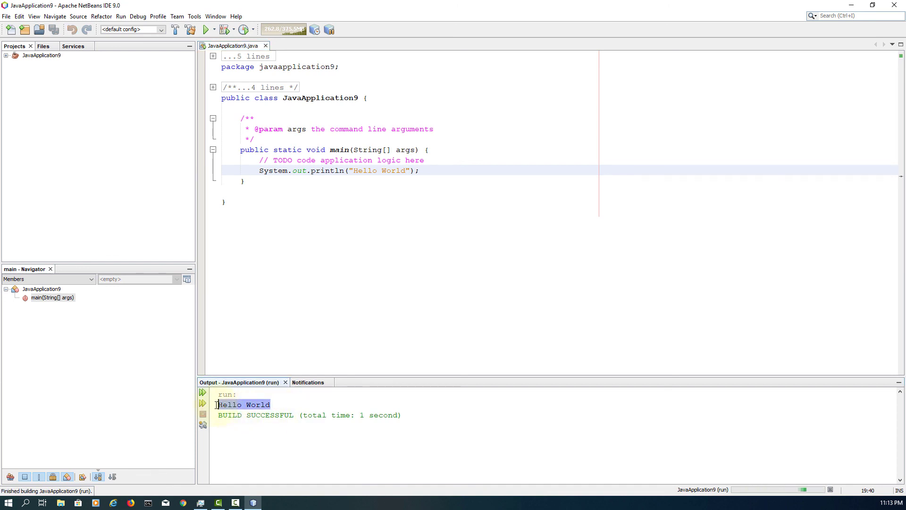